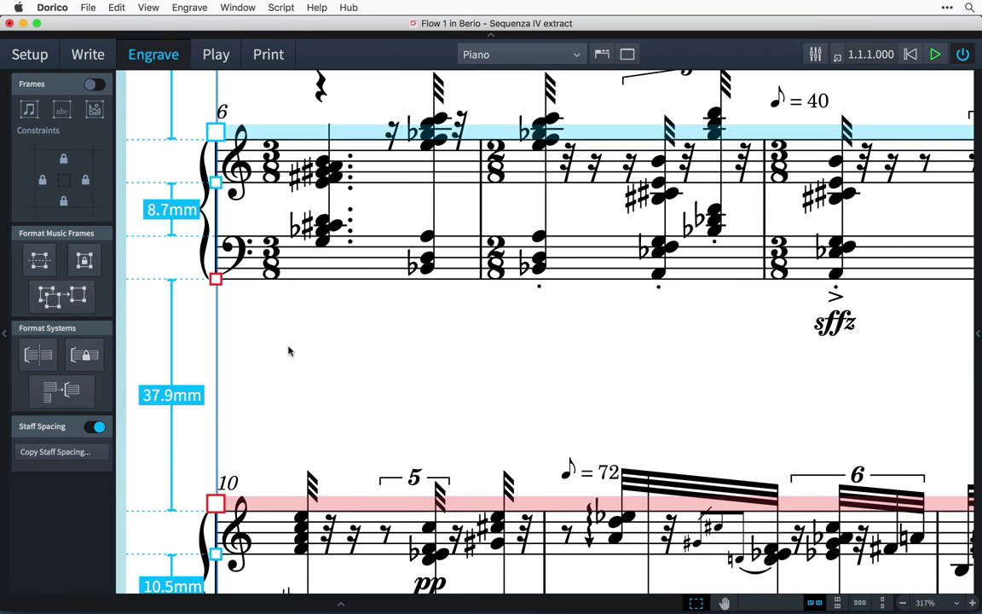
Step: Lower the bar-6 piano bass staff to 11.2mm below the treble, and pull the next system up to 20.2mm
left_click(216, 280)
left_click_drag(216, 280, 232, 293)
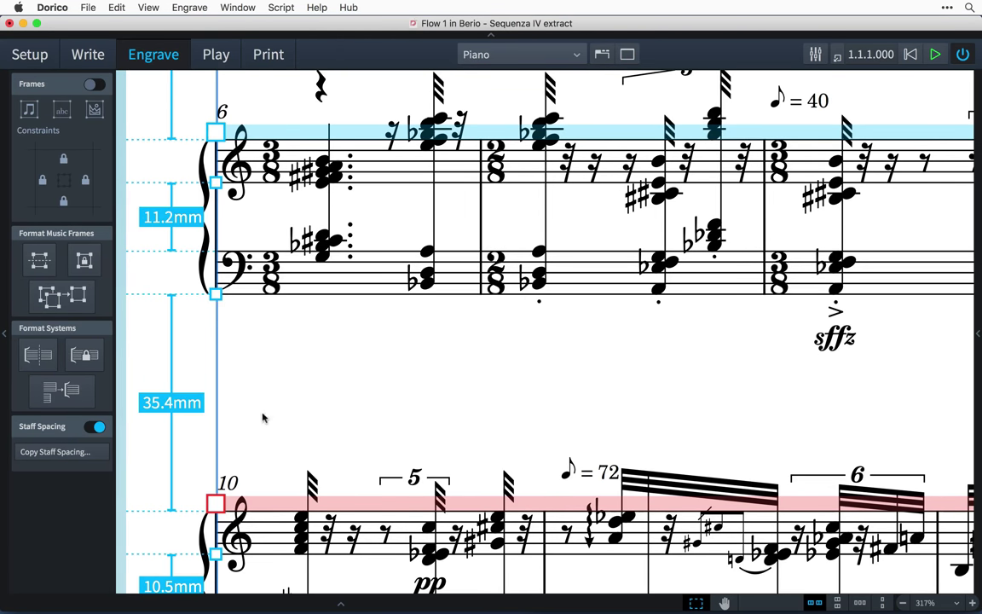
left_click_drag(267, 508, 287, 389)
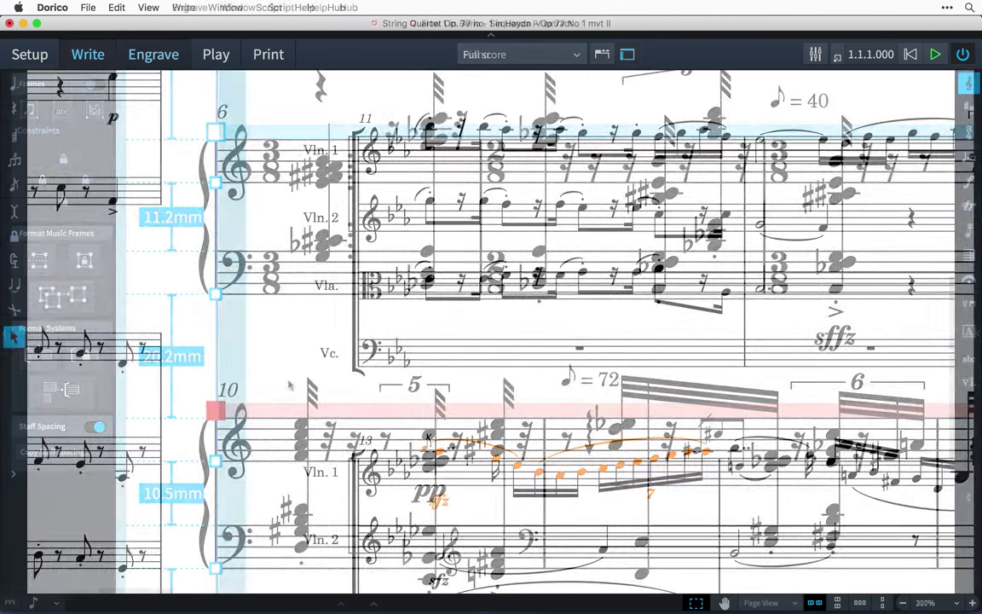
Step: Raise the bar-13 first-violin run an octave and start note input on the cello's bar 11
key("super+alt+Up")
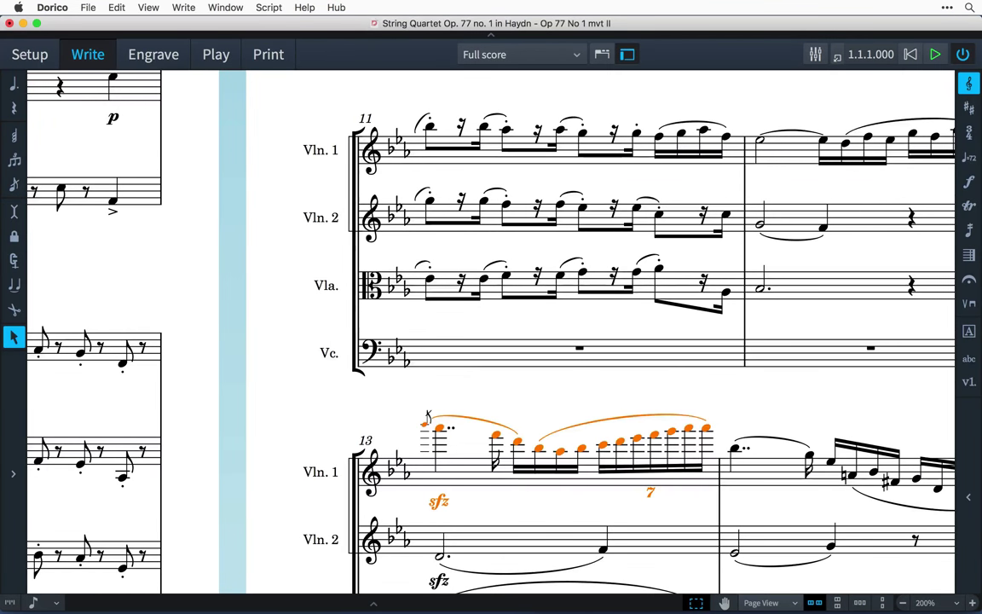
left_click(580, 339)
key("shift+n")
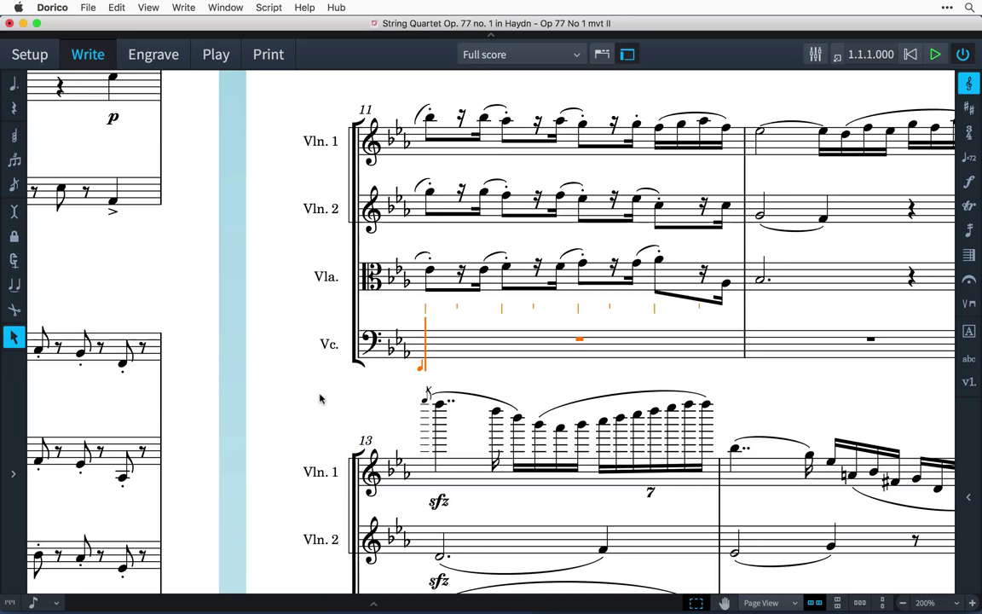
Step: Add an f dynamic and notes E, F, G to the cello's bar 11, then switch to Engrave mode
key("shift+d")
type("f<")
key("Return")
type("efg")
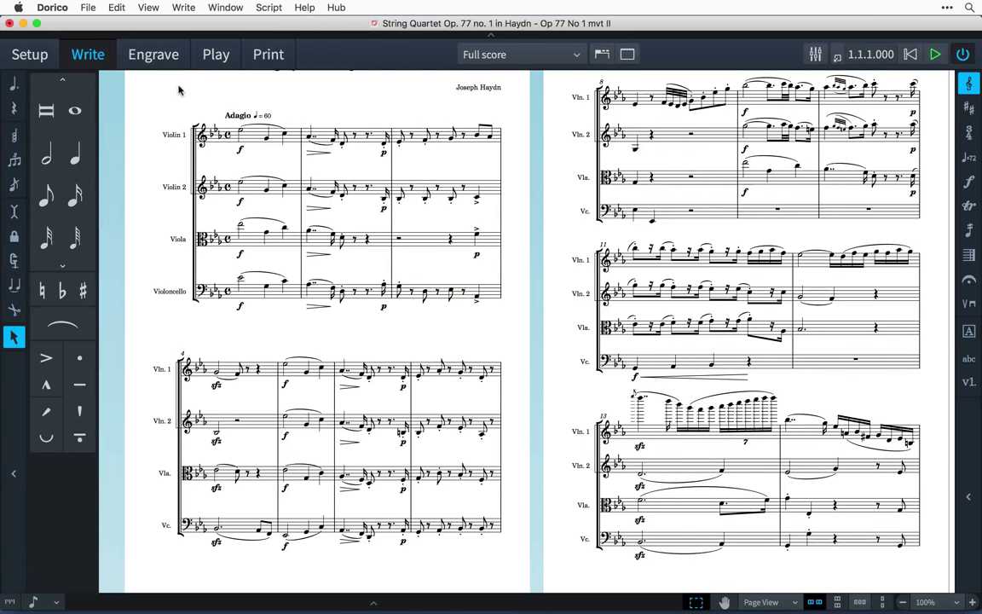
left_click(172, 59)
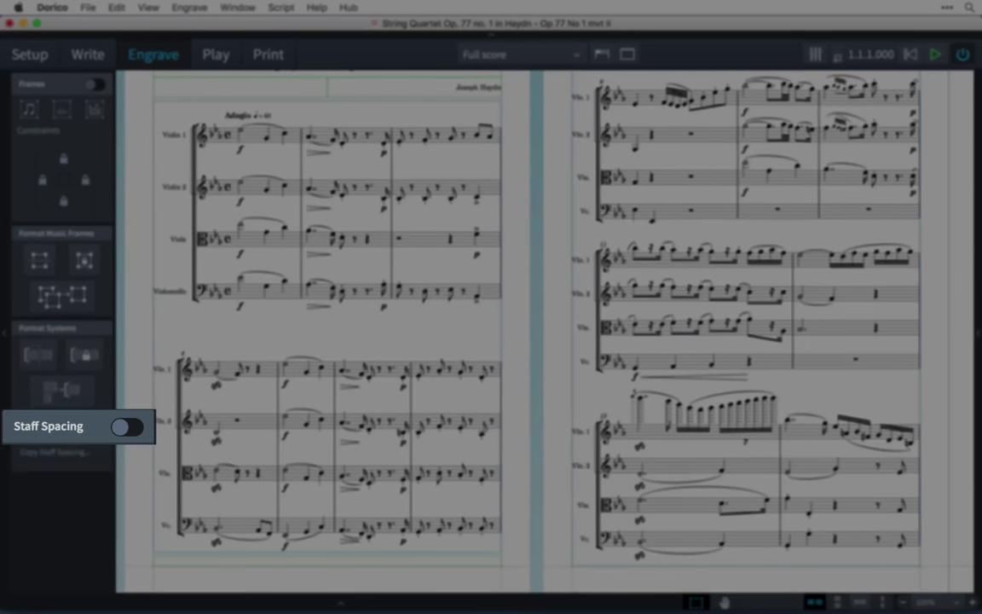
Step: Turn on Staff Spacing editing and drag the Violoncello staff down to 33.0mm below the Viola
left_click(124, 429)
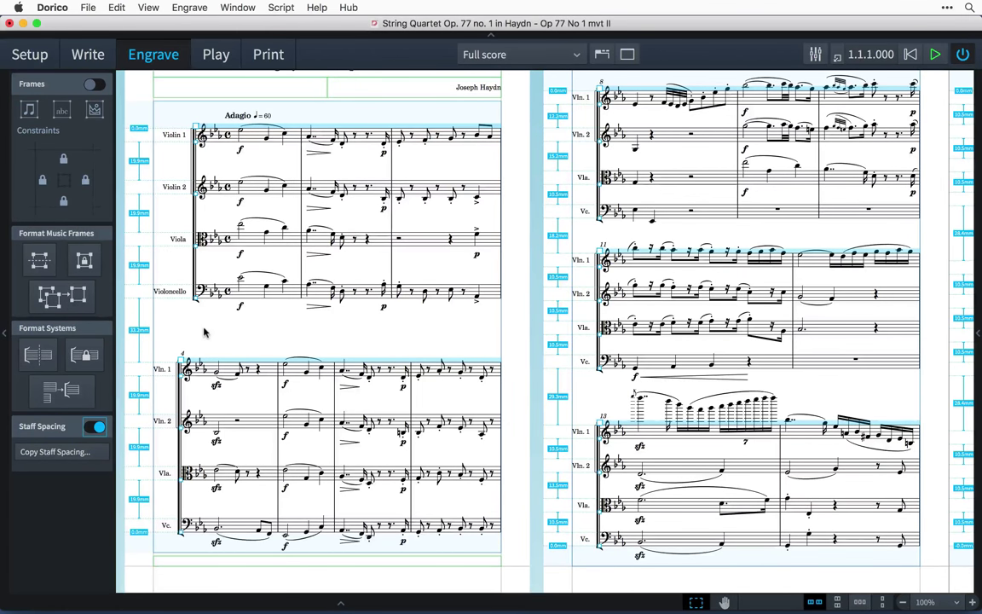
scroll(204, 332, "up", 5)
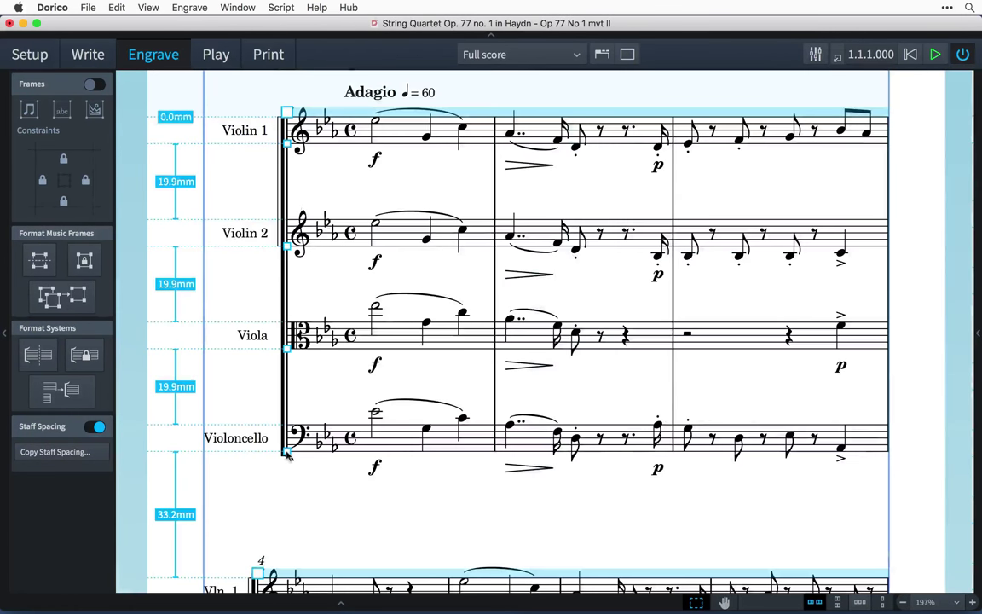
left_click_drag(287, 454, 291, 504)
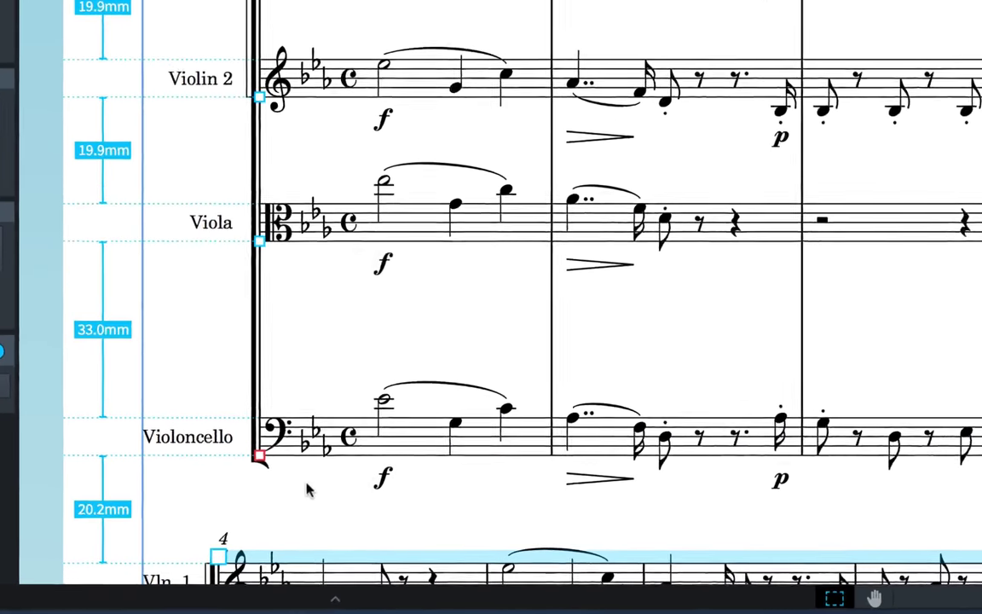
left_click(254, 445)
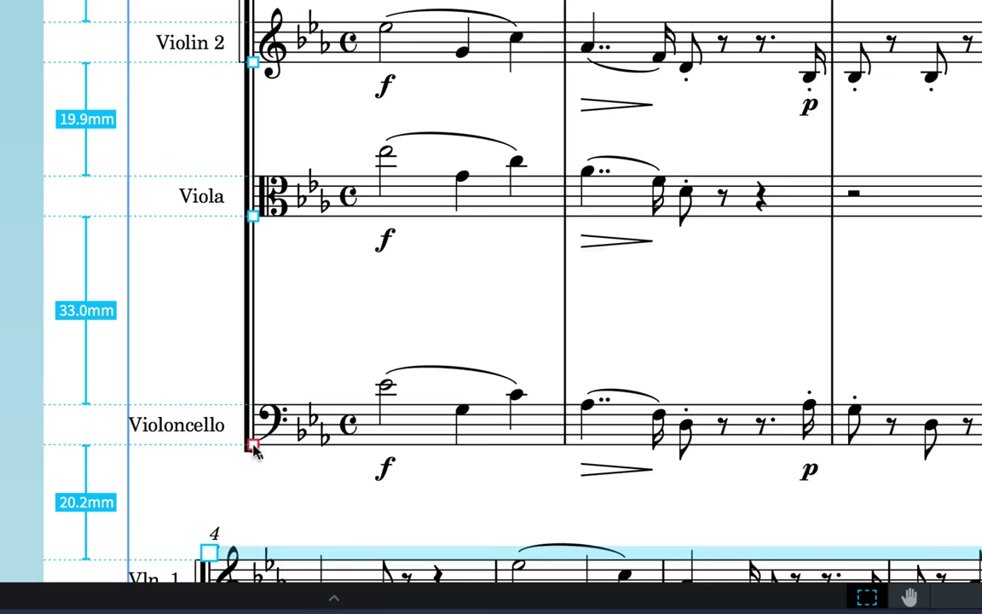
Step: Delete the Violoncello spacing override and lower Violoncello, Viola and Violin 2 to 21.7, 22.1 and 17.5mm gaps
key("Delete")
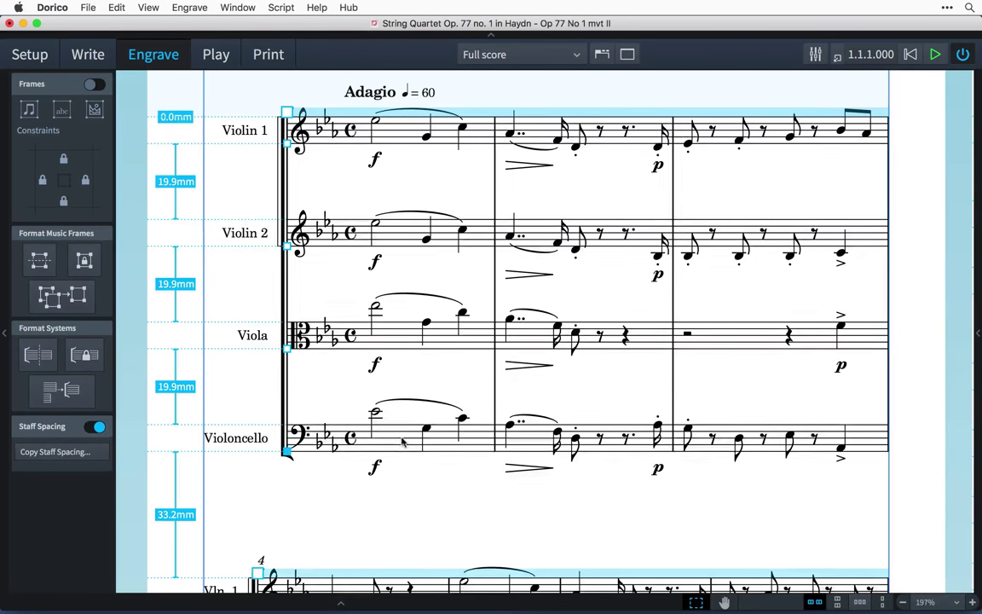
key("alt+Down")
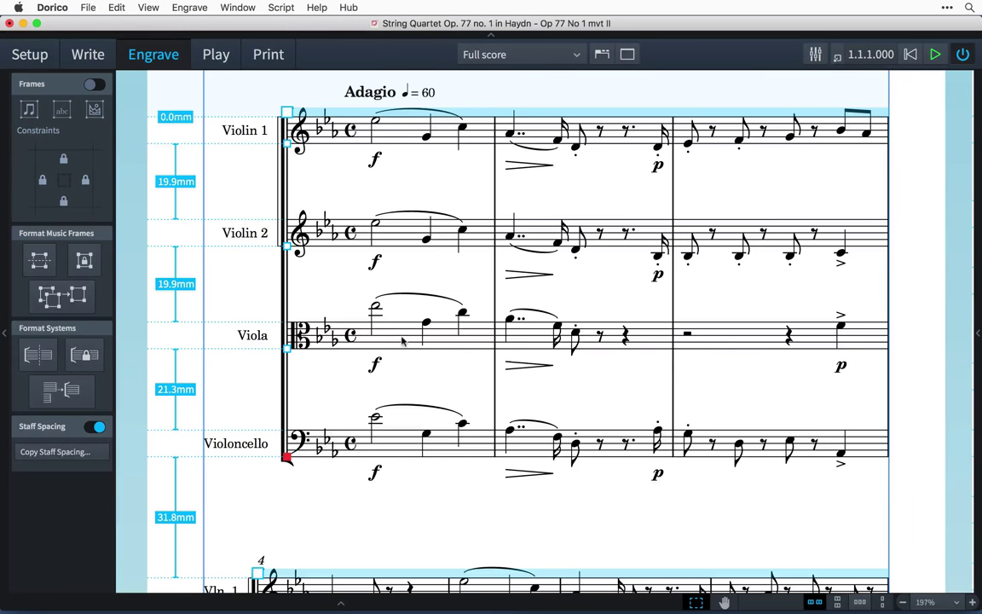
key("Up")
key("alt+Down")
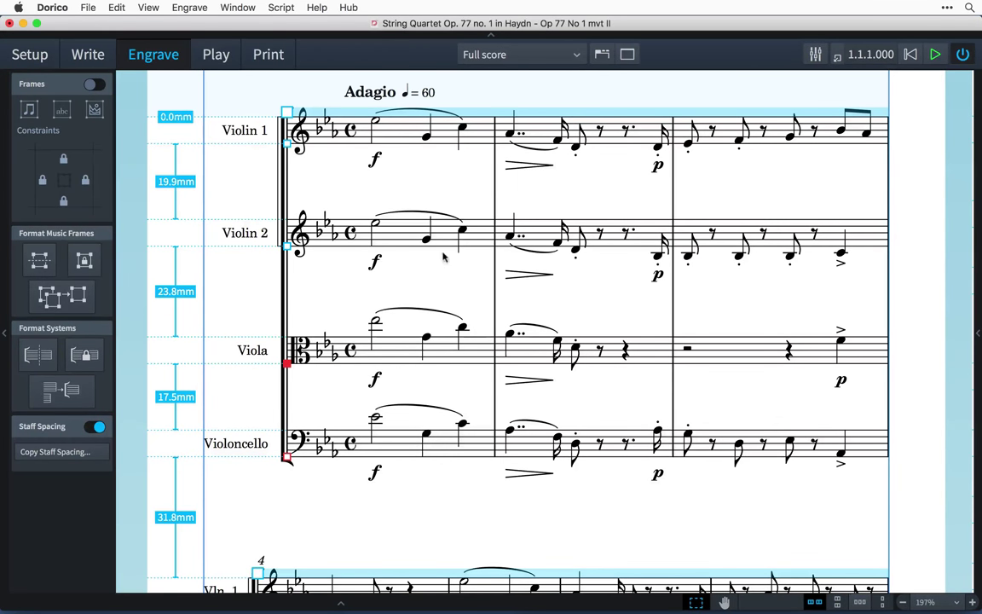
mouse_move(505, 236)
left_mouse_down()
mouse_move(509, 268)
mouse_move(515, 240)
left_mouse_up()
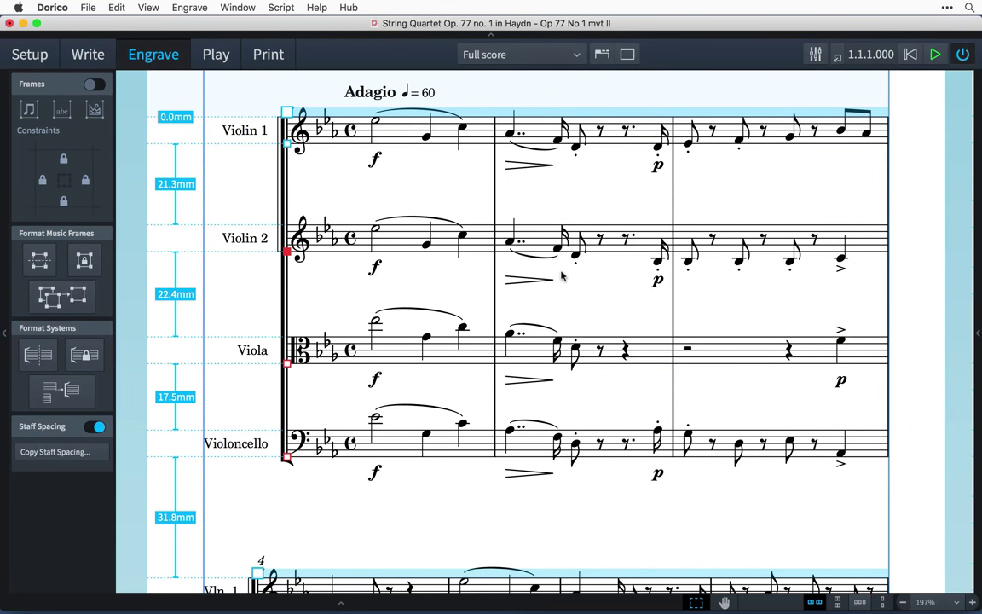
left_click_drag(565, 275, 567, 245)
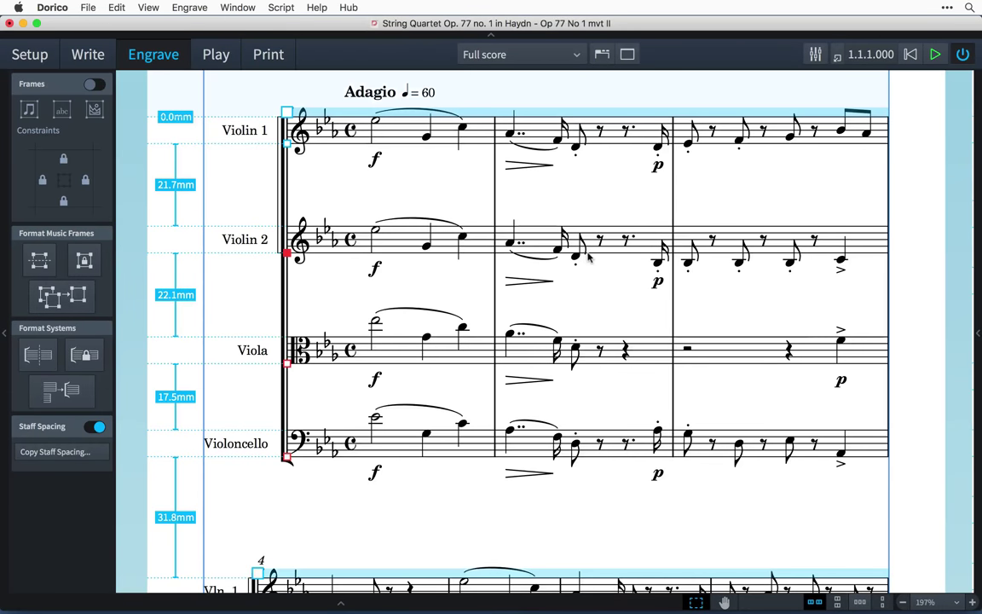
Step: Raise Violin 2 and Viola together, then set the first system flush with the frame top
left_click(288, 364, "super")
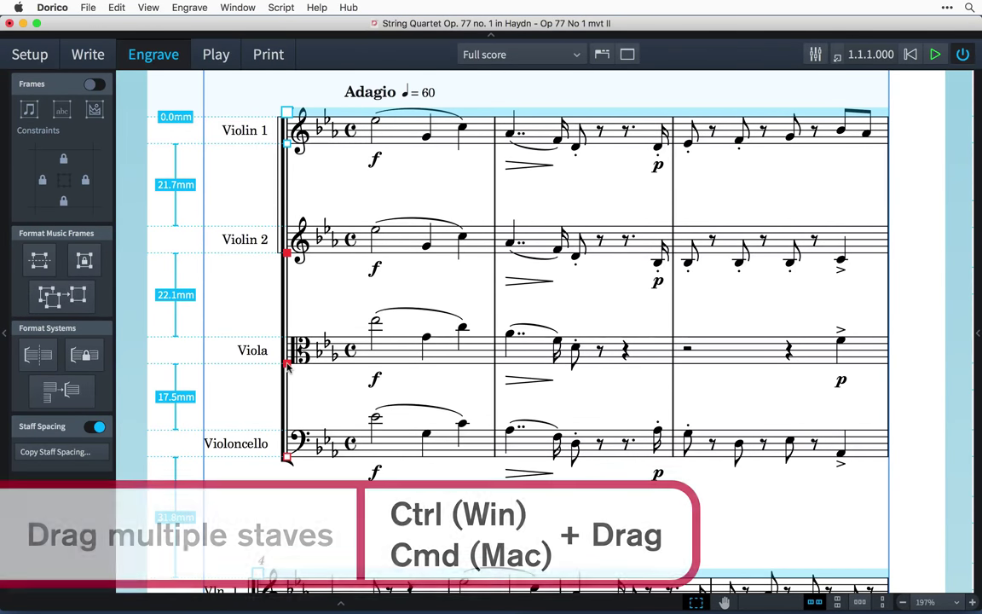
left_click_drag(287, 363, 290, 342)
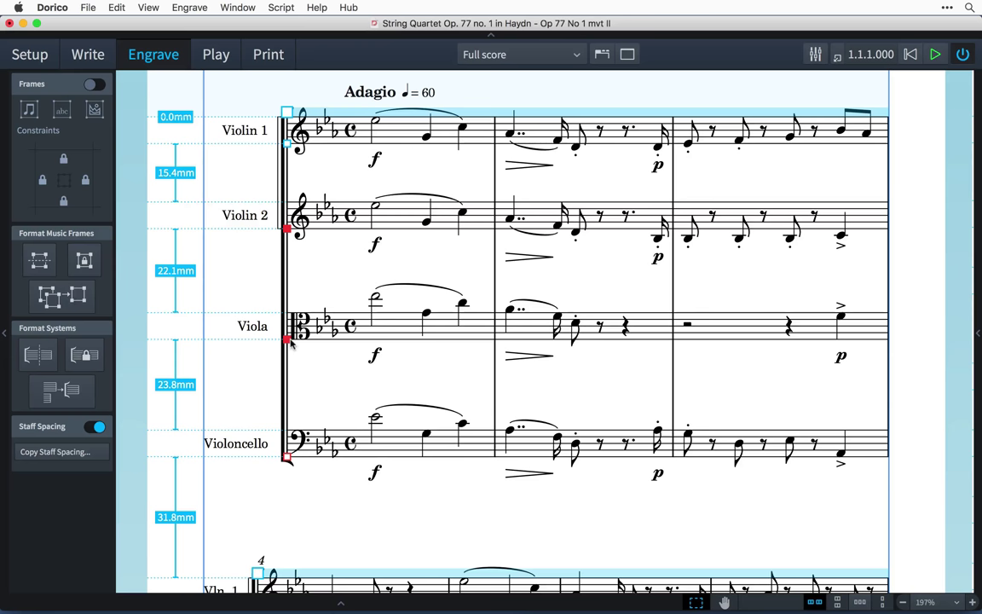
left_click(288, 112)
left_click_drag(287, 112, 290, 174)
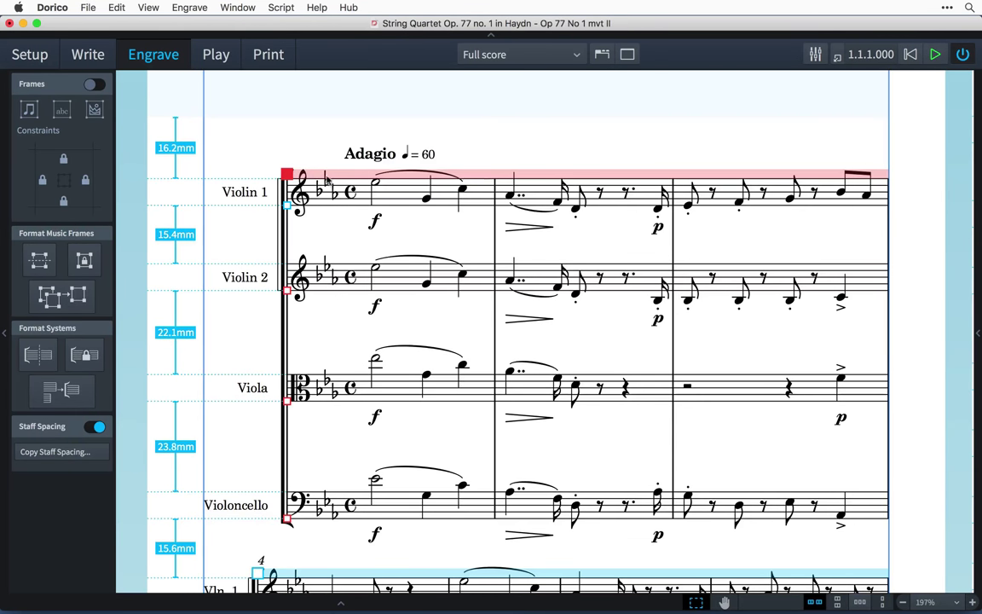
key("alt+Up")
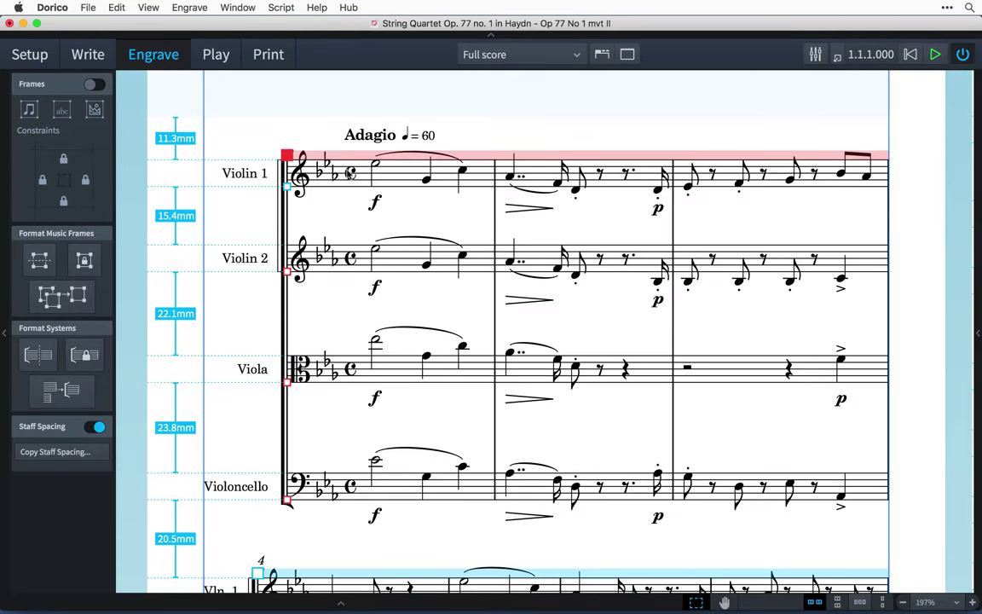
scroll(346, 195, "down", 5)
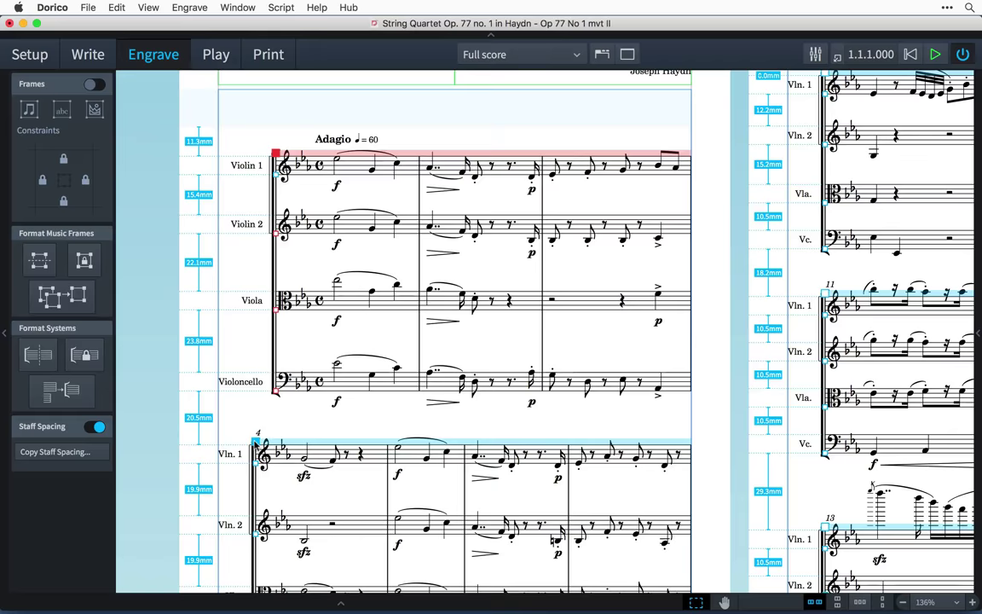
key("alt+Up")
key("alt+Up")
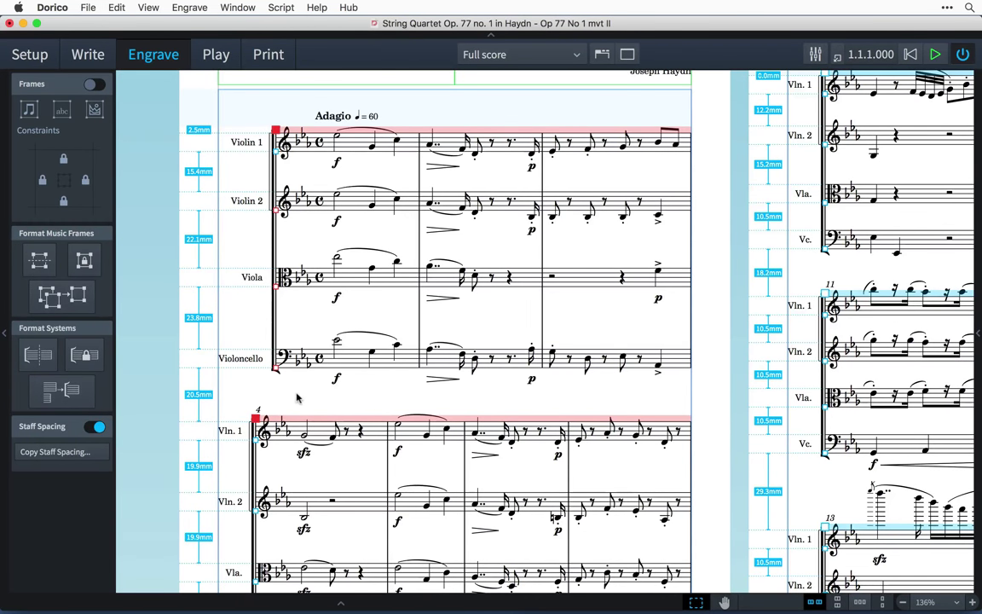
key("alt+Up")
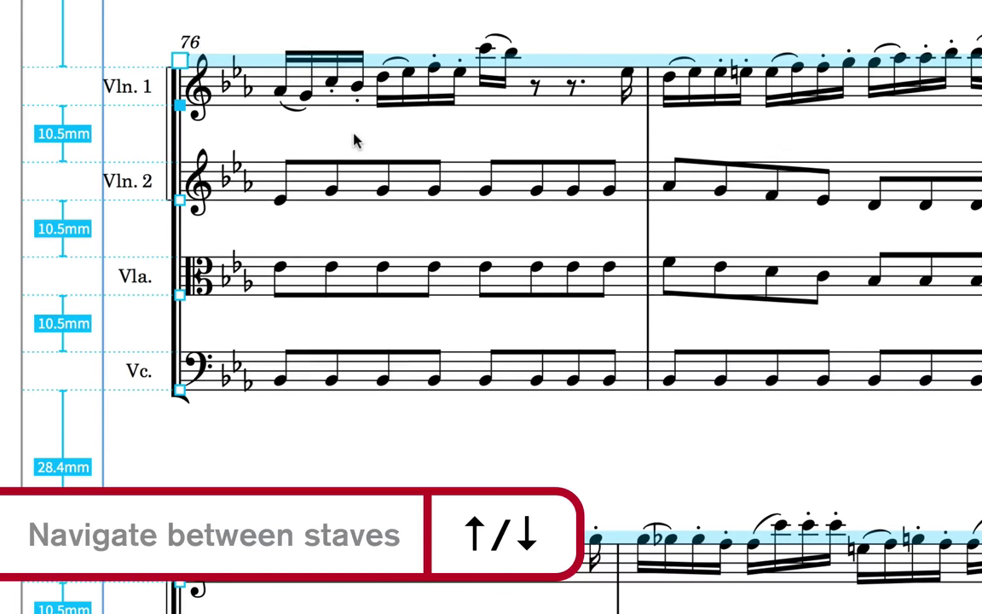
Step: Lower the Viola and Violoncello staves together on the bar-76 system
key("Down")
key("Down")
key("Down")
key("alt+Down")
key("alt+Down")
key("alt+Down")
key("alt+Down")
key("alt+Down")
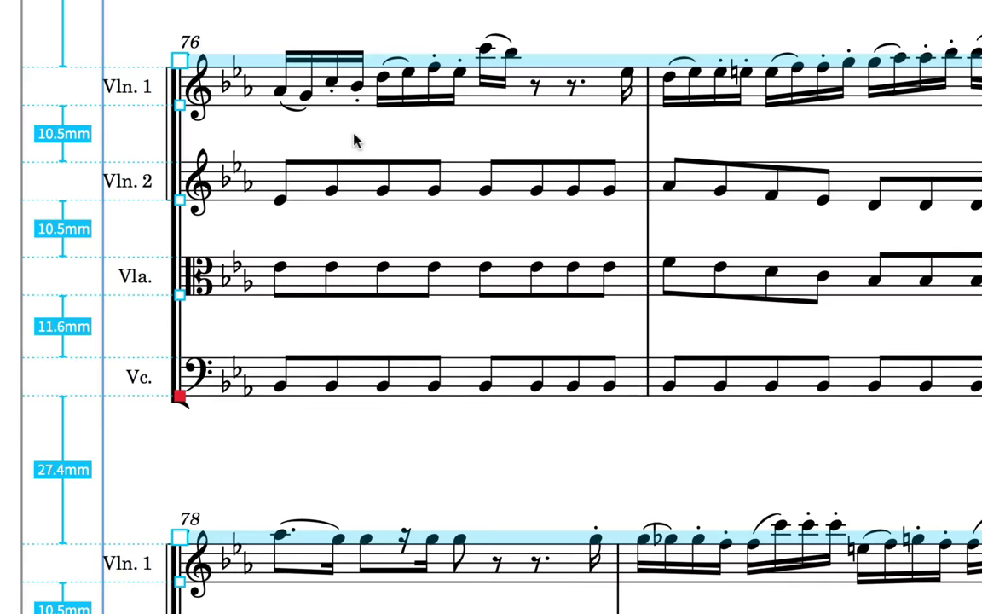
key("alt+Up")
key("alt+Up")
key("alt+Up")
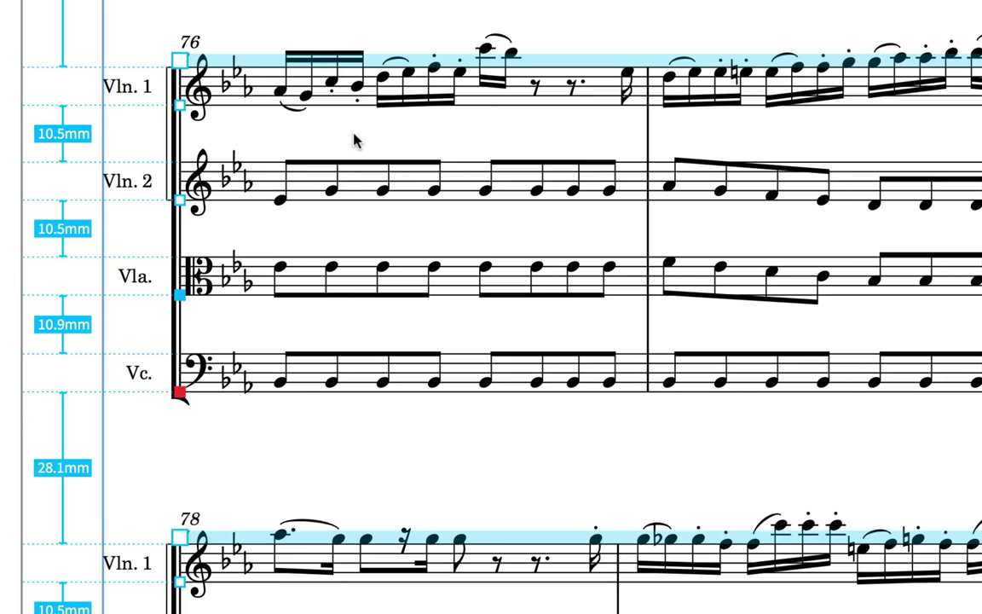
key("shift+Up")
key("alt+Down")
key("alt+Down")
key("alt+Down")
key("alt+Down")
key("alt+Down")
key("alt+Down")
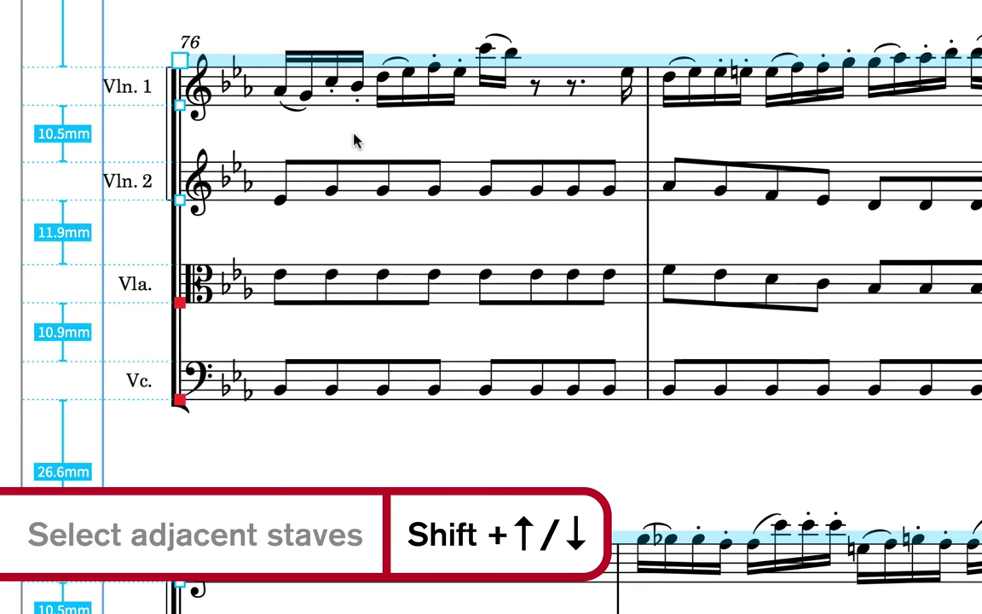
key("alt+Down")
key("alt+Down")
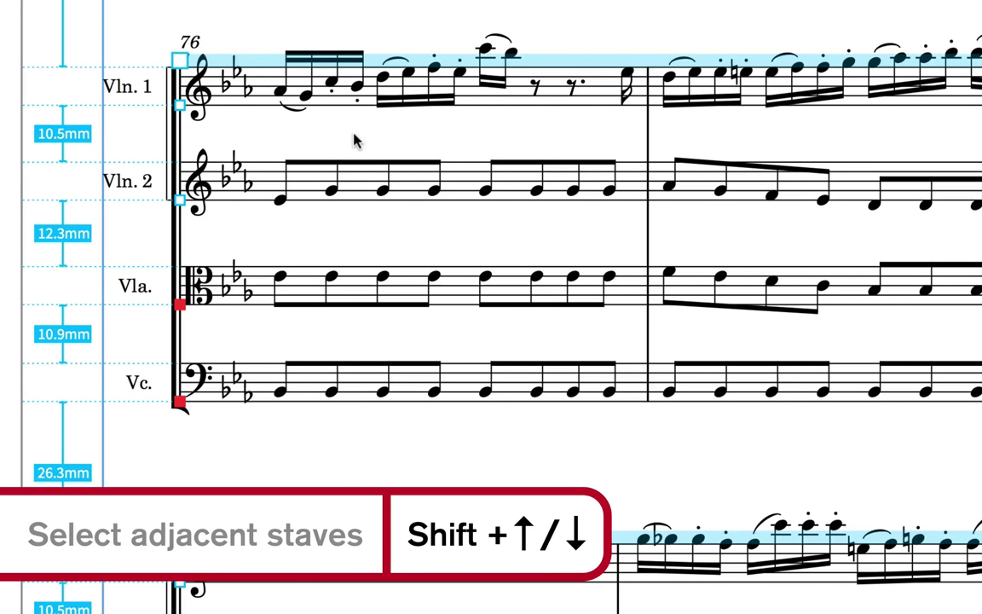
key("Escape")
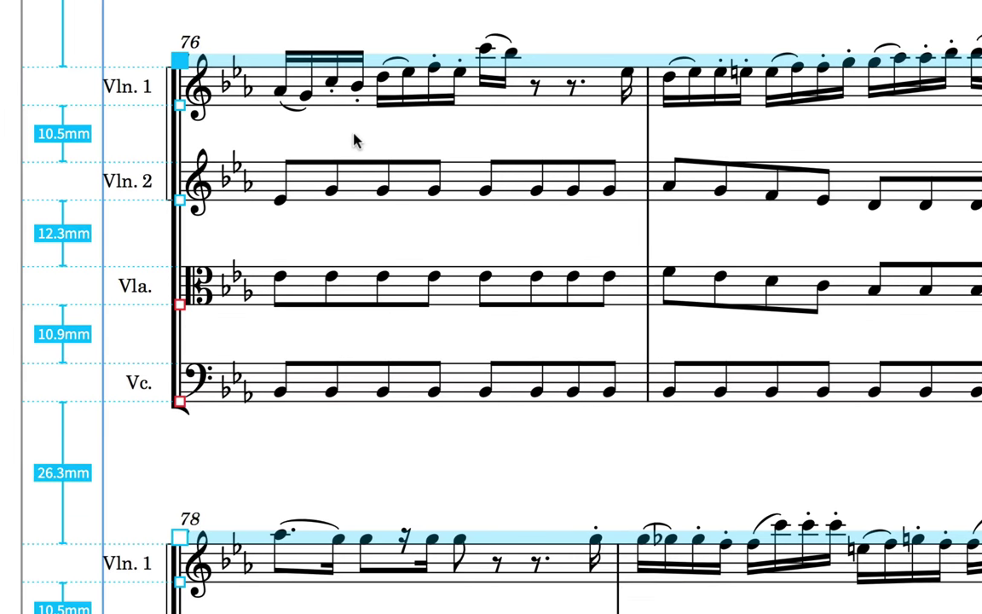
Step: Nudge the bar-76 system up and lower Violin 2 to give 11.2mm and 11.6mm gaps
key("Tab")
key("alt+Up")
key("alt+Up")
key("alt+Up")
key("alt+Up")
key("alt+Up")
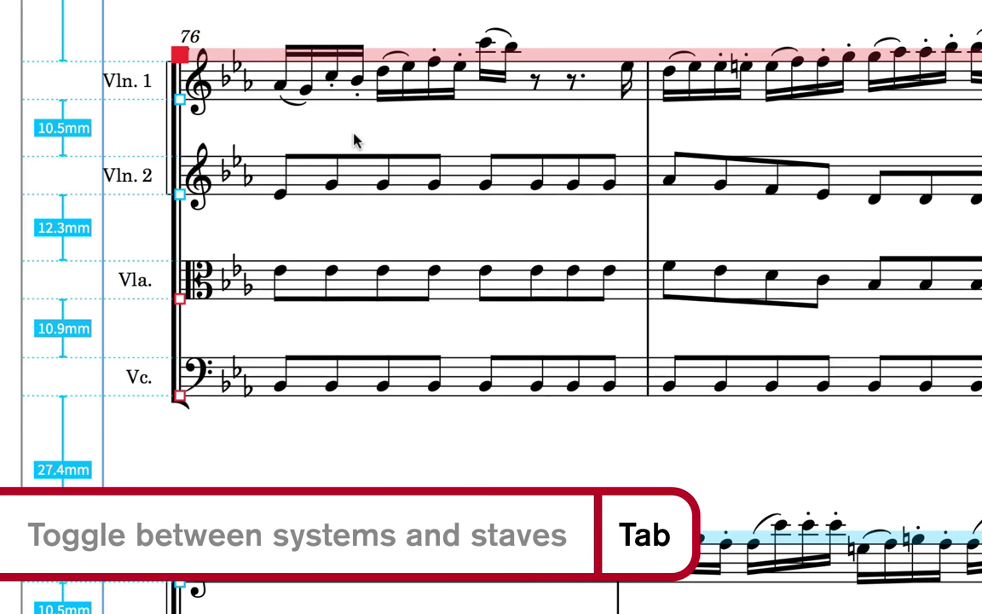
key("Tab")
key("Down")
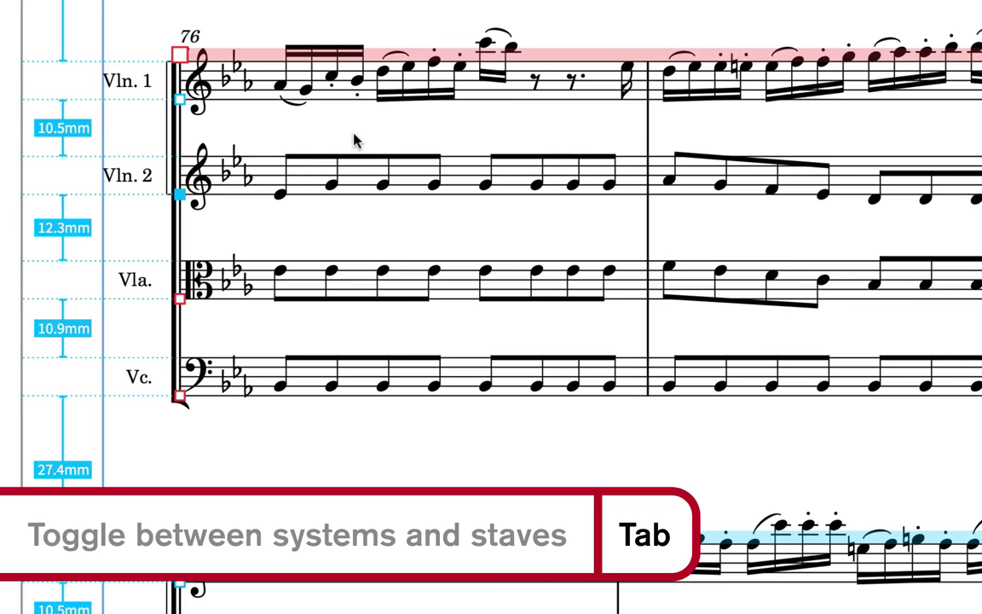
key("alt+Down")
key("alt+Down")
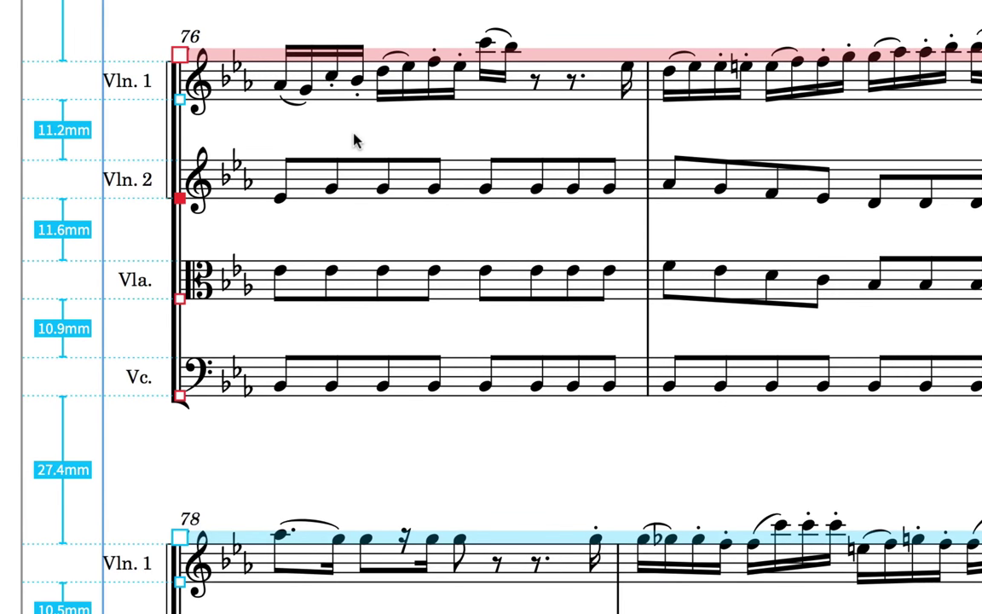
key("ctrl+alt+Down")
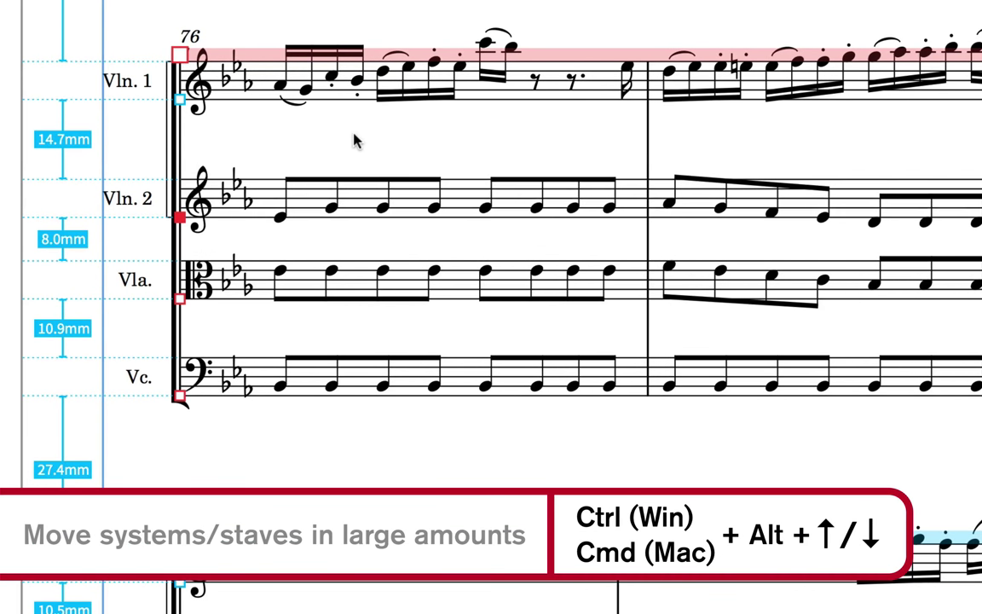
key("ctrl+alt+Up")
key("ctrl+alt+Up")
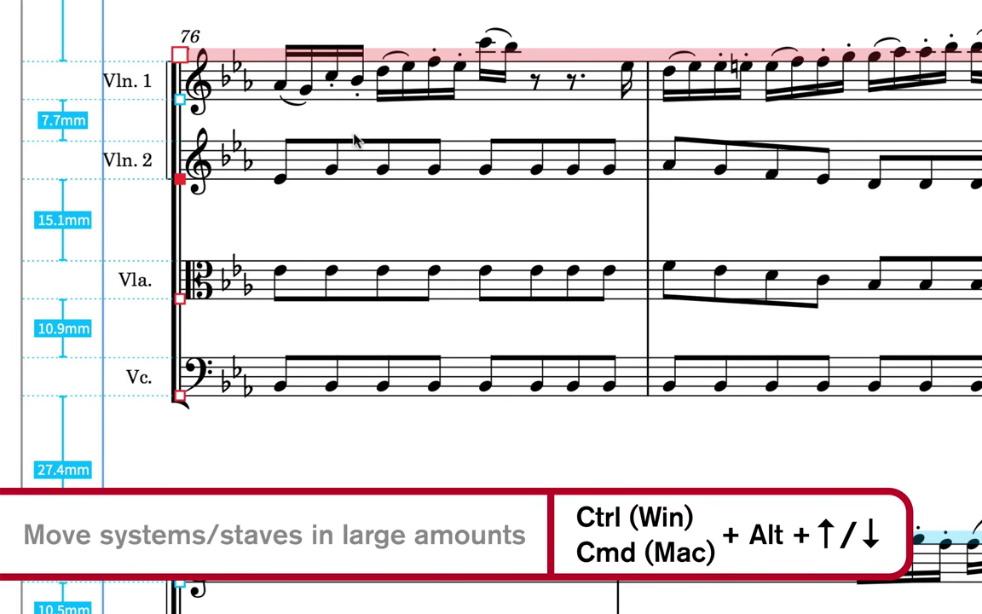
key("ctrl+alt+Down")
key("ctrl+alt+Down")
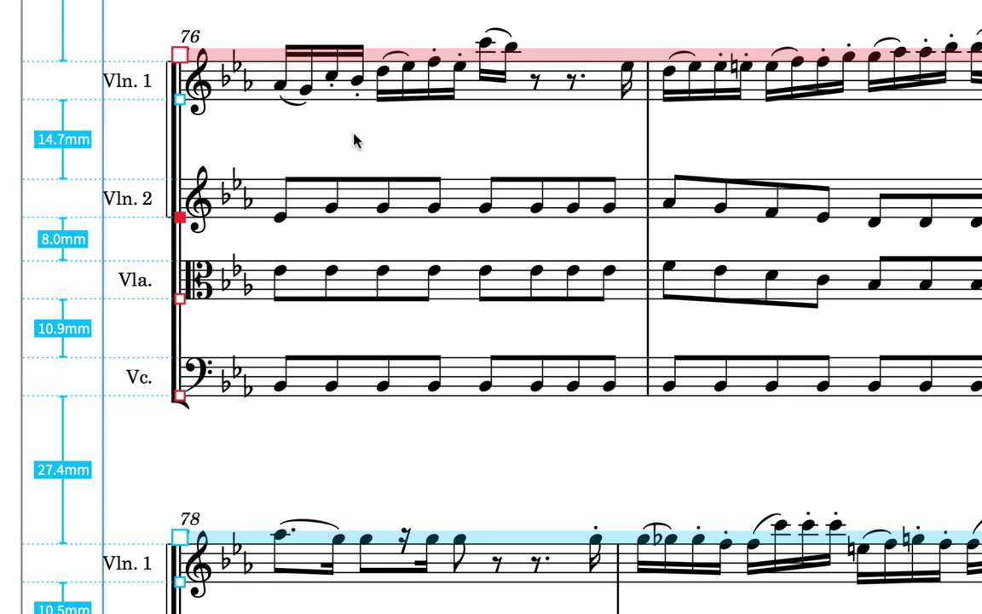
key("ctrl+alt+Up")
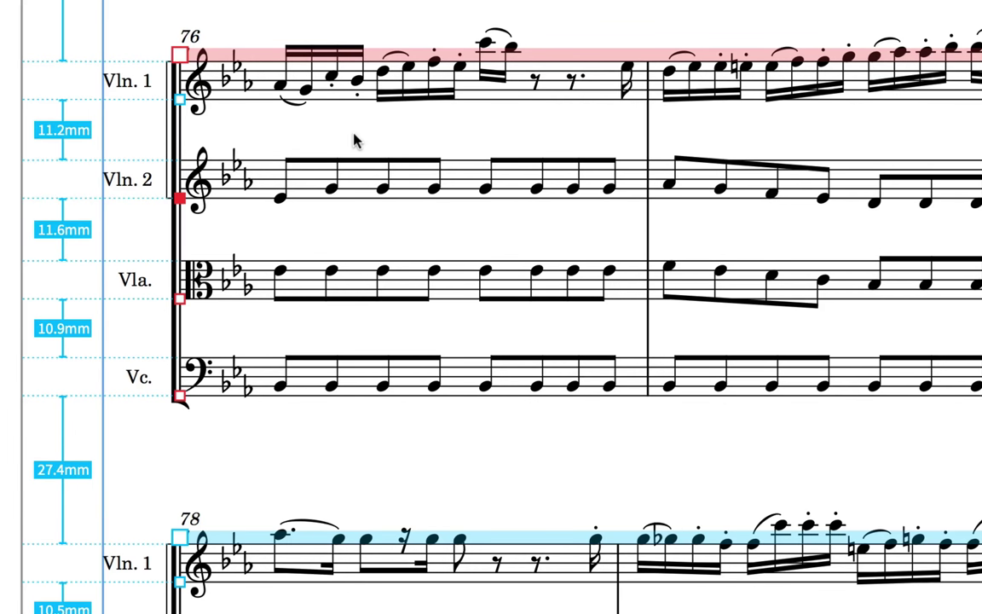
Step: Set the Violin 2 to Viola gap to 12.0mm, then open Preferences to check the measurement unit
double_click(63, 228)
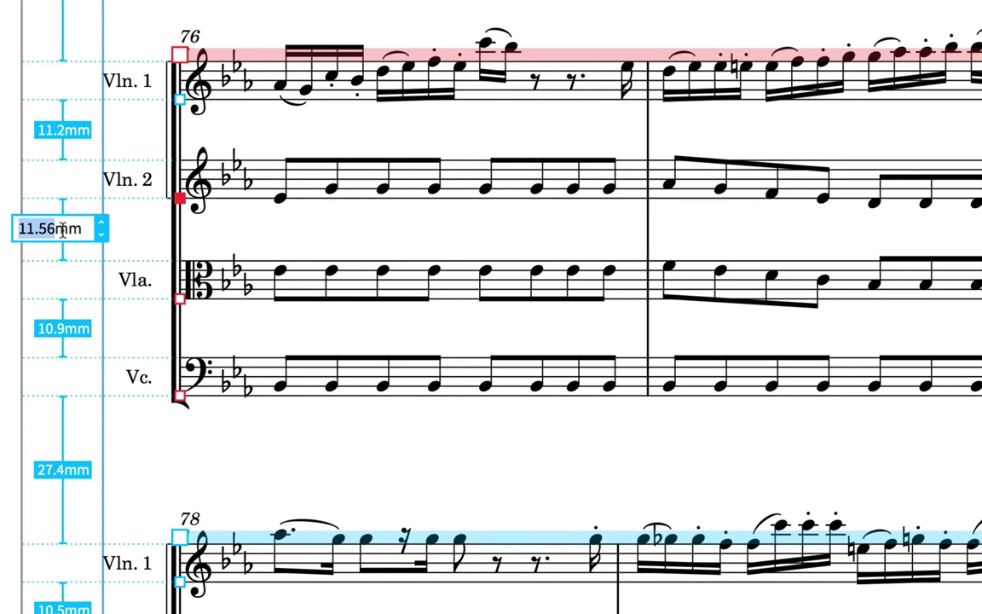
type("12.0")
key("Return")
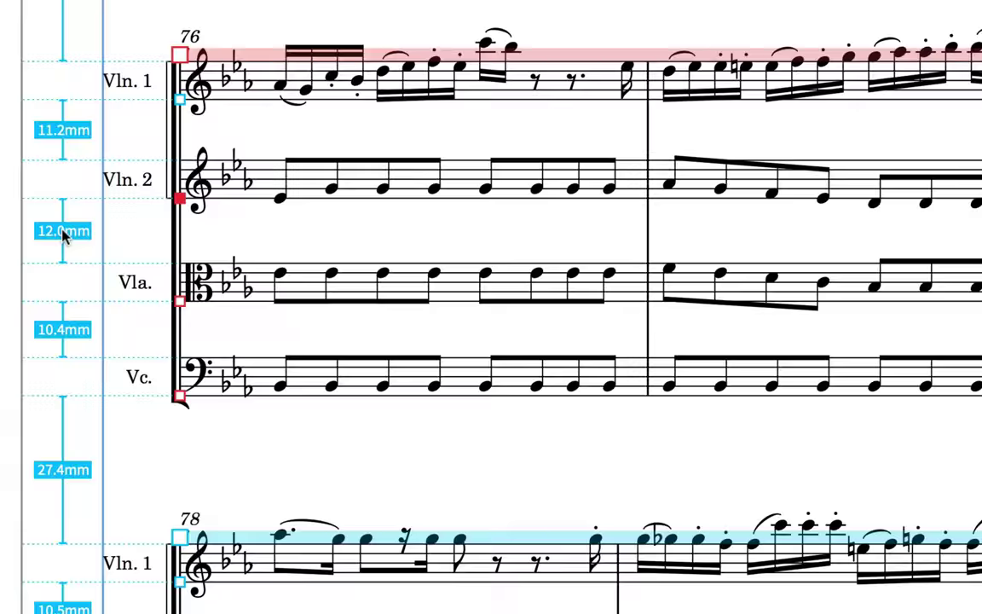
key("super+comma")
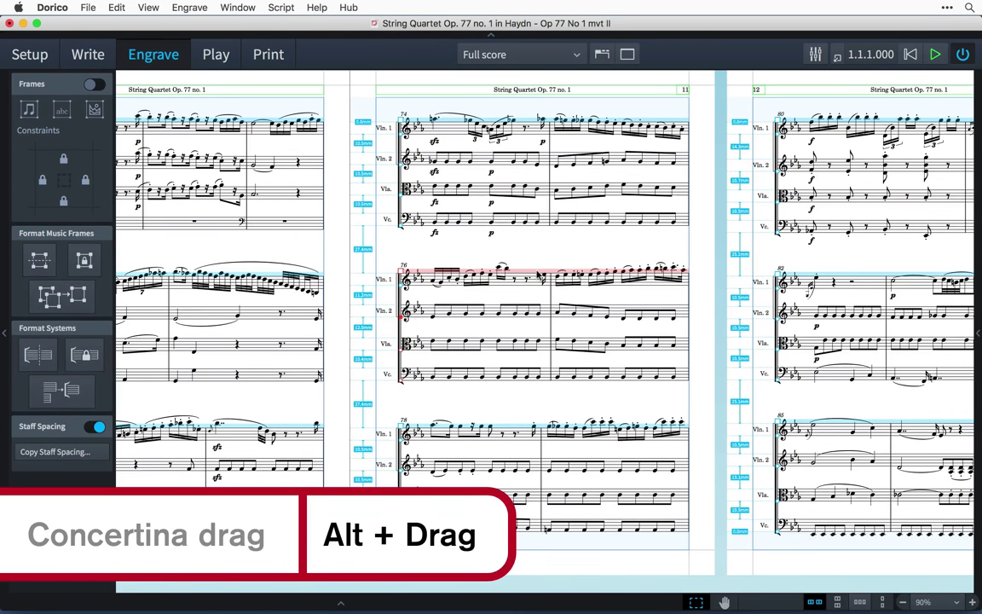
Step: Concertina-drag the bar-76 system down, then raise it with Alt+K to tighten the bar-74 staves
left_click_drag(538, 274, 541, 315)
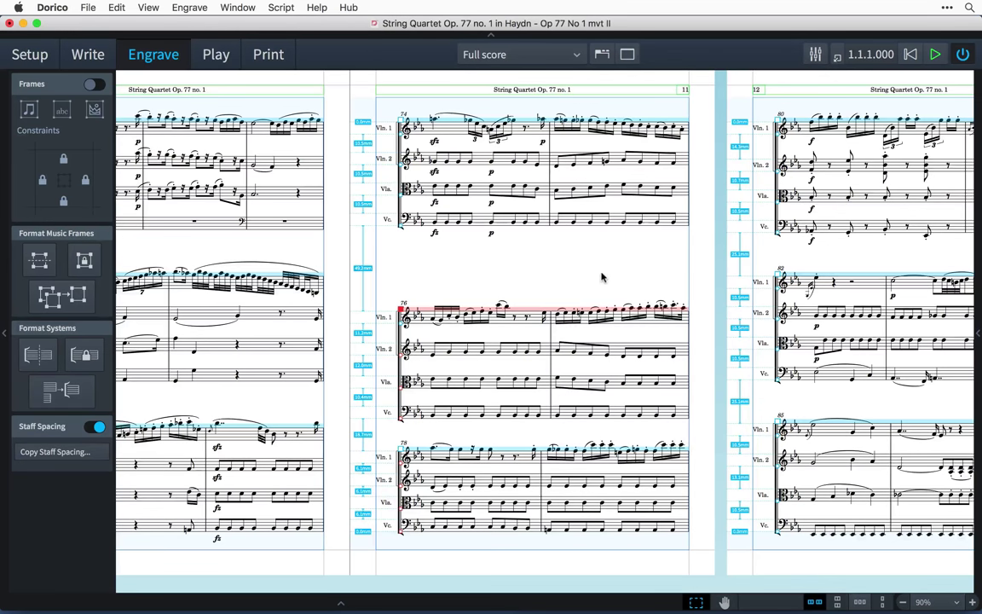
key("alt+k")
key("alt+k")
key("alt+k")
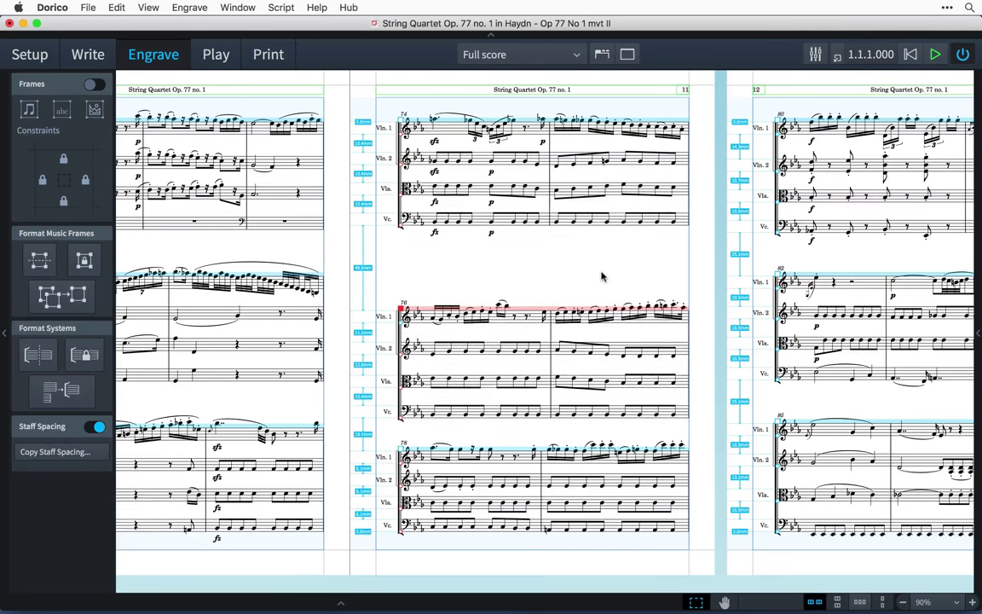
key("alt+k")
key("alt+k")
key("alt+k")
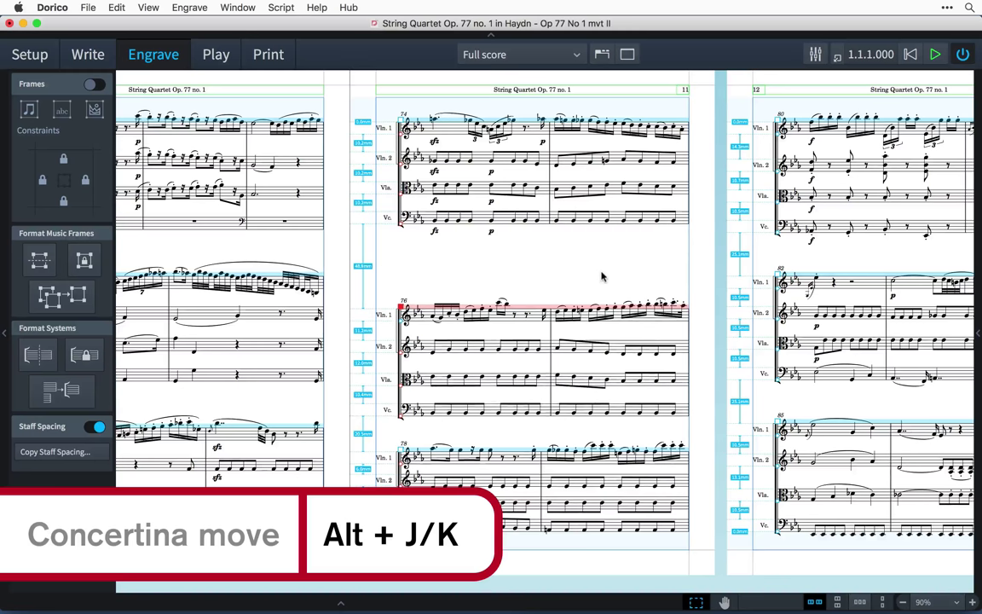
key("alt+k")
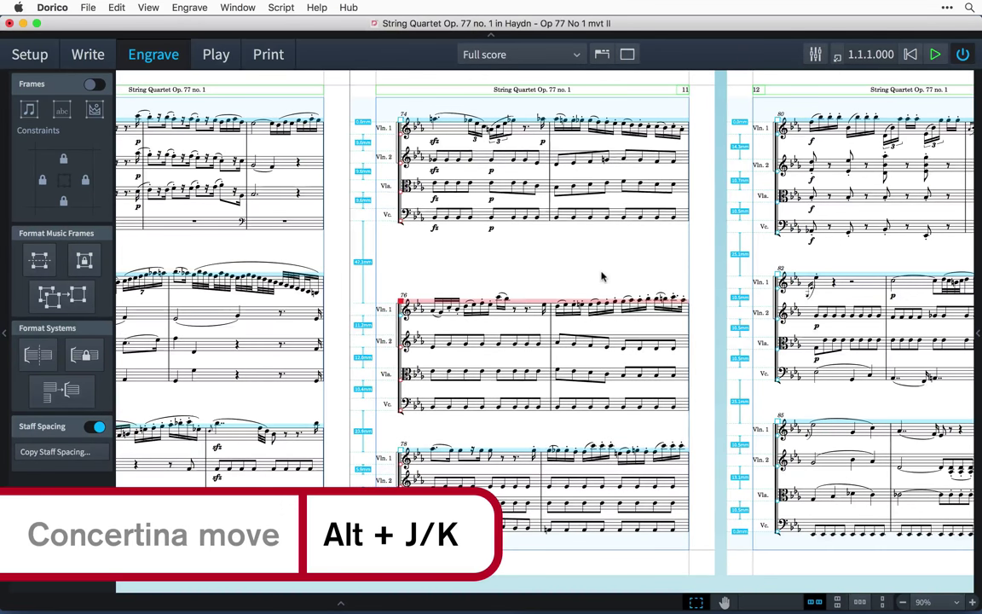
key("alt+k")
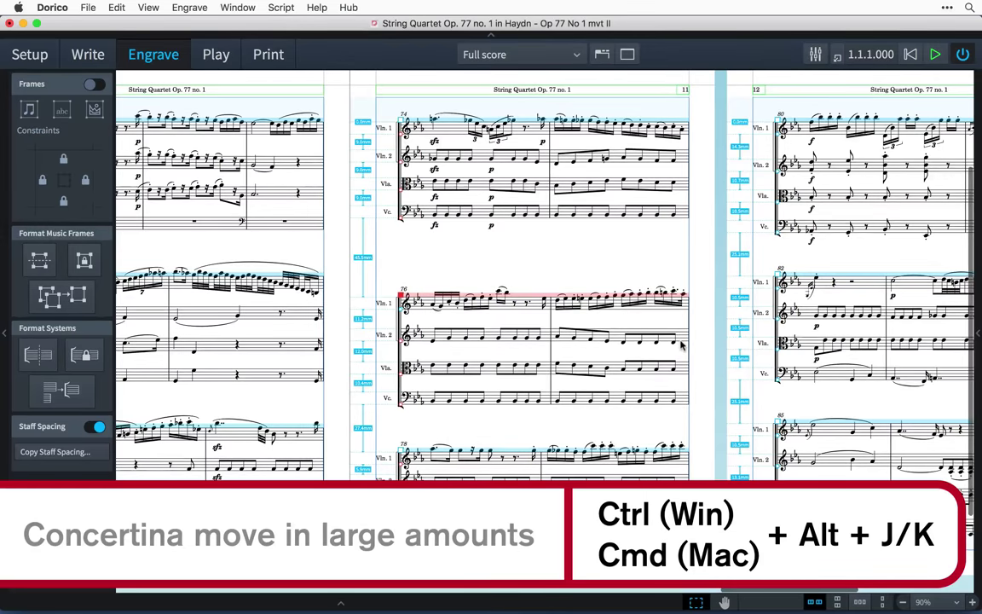
Step: Use Copy Staff Spacing to copy from page 11 onto pages 12–13
scroll(681, 344, "right", 3)
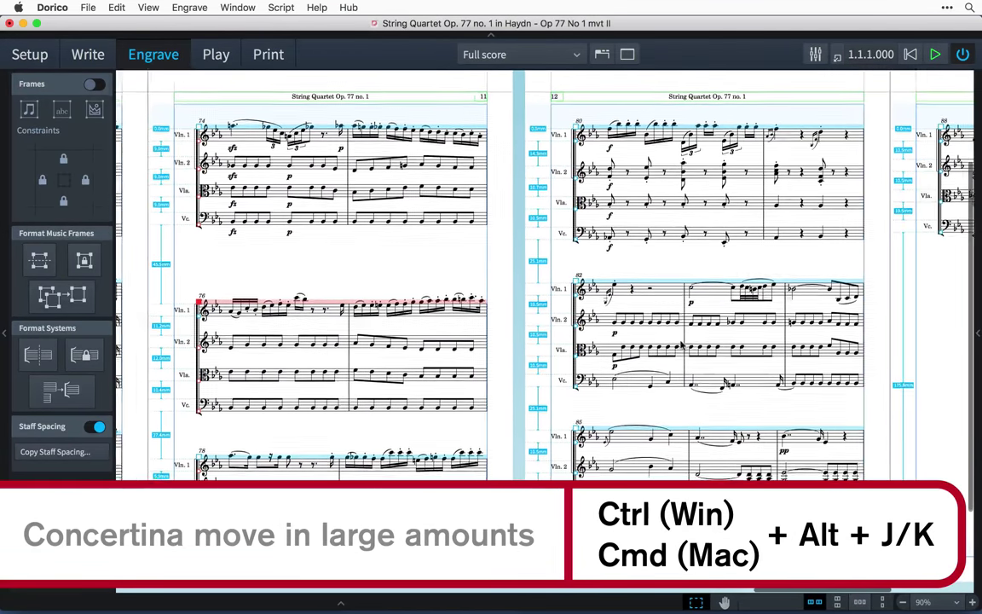
scroll(683, 345, "down", 3)
scroll(682, 344, "down", 2)
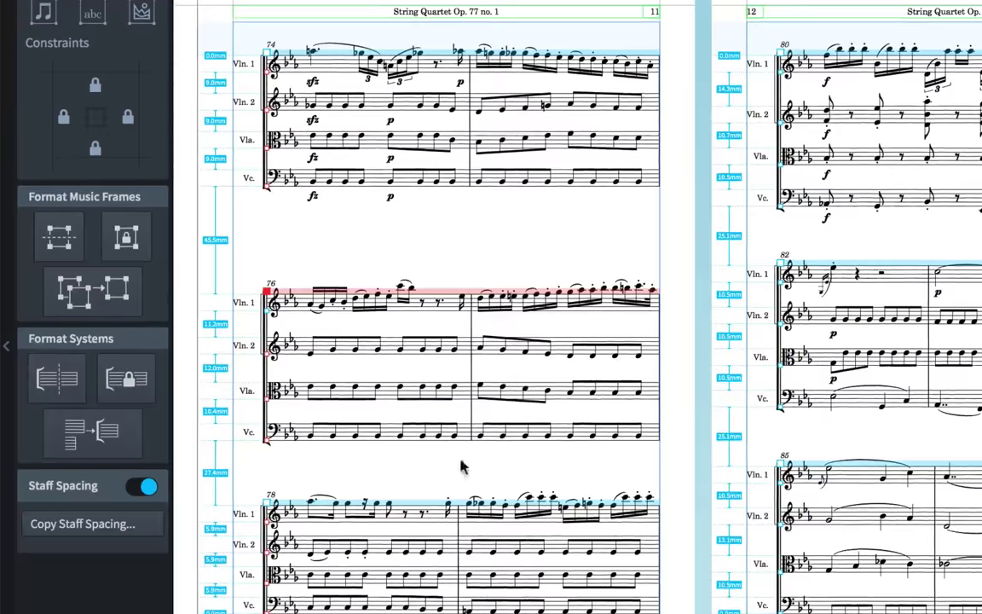
left_click(151, 525)
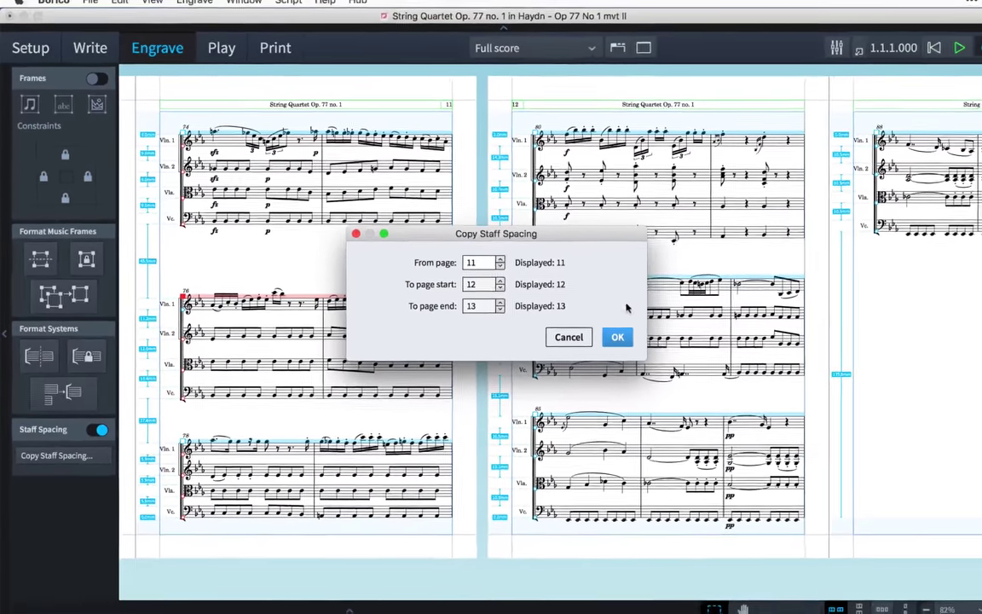
left_click(617, 337)
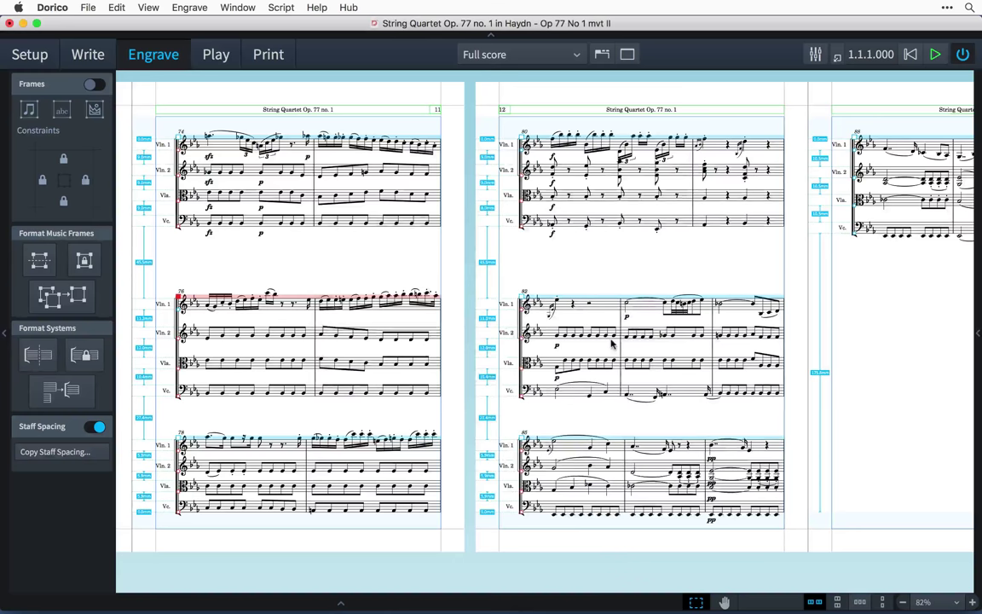
Step: Scroll right to page 13 to inspect the copied spacing on its bar-88 system
scroll(656, 344, "right", 3)
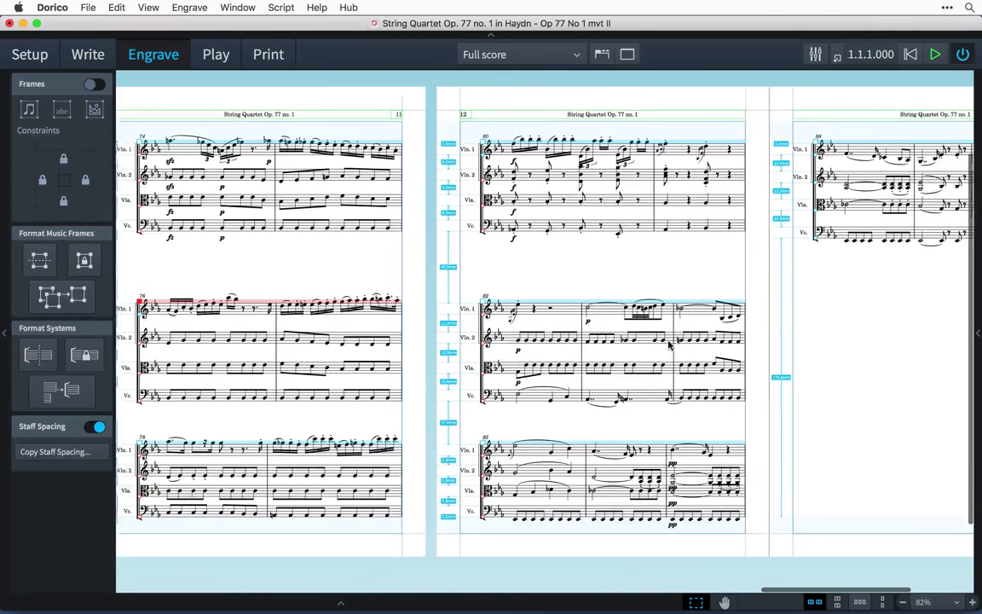
scroll(670, 344, "right", 5)
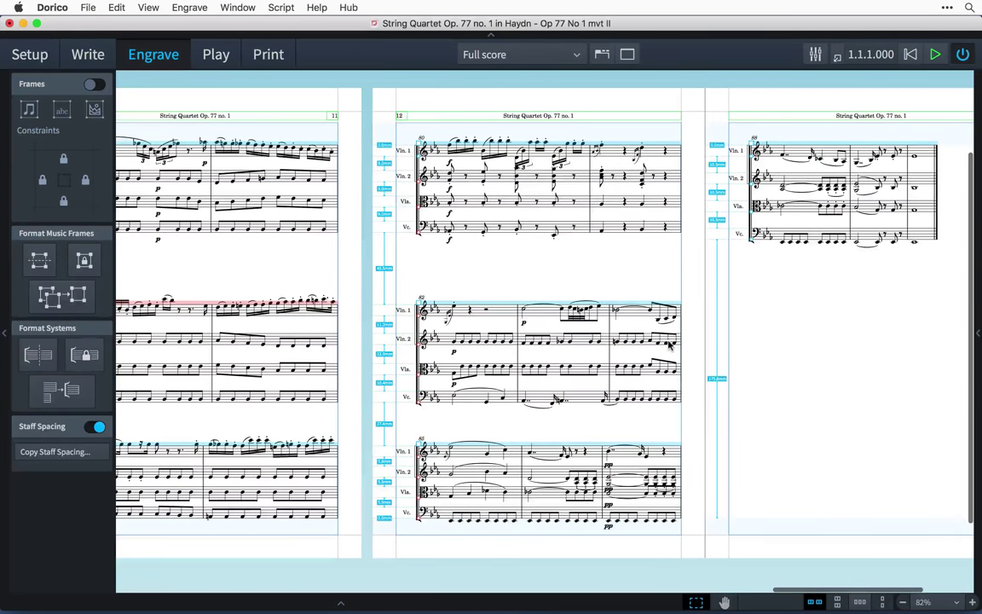